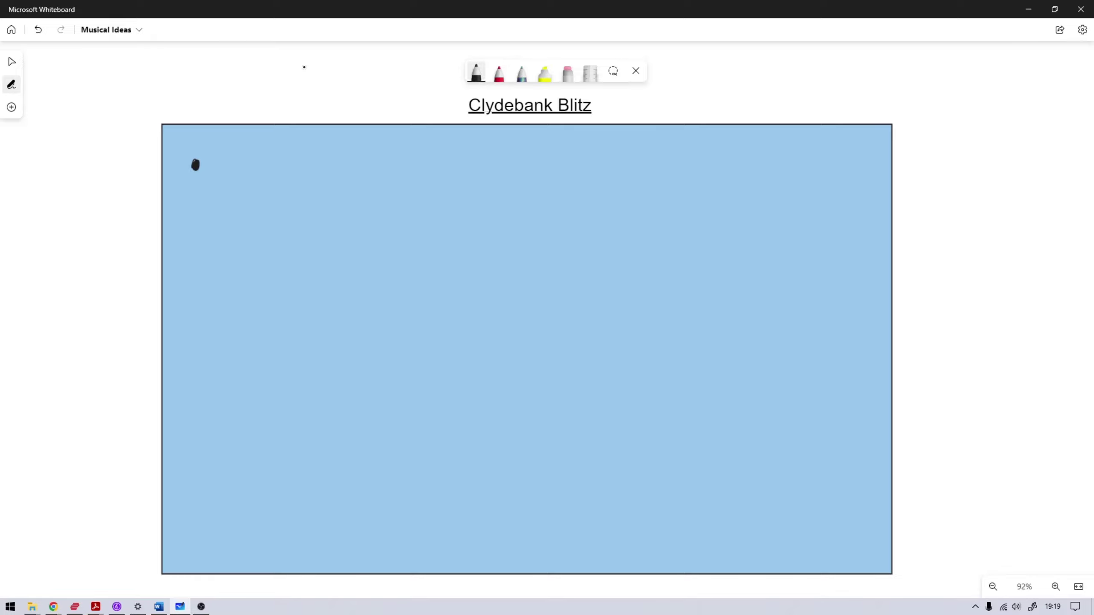
Step: Handwrite '2 nights – 1941' after the first bullet in the Clydebank Blitz box
mouse_move(220, 152)
left_mouse_down()
mouse_move(247, 188)
mouse_move(277, 164)
mouse_move(309, 181)
mouse_move(326, 156)
mouse_move(313, 200)
mouse_move(337, 147)
mouse_move(337, 178)
mouse_move(387, 176)
left_mouse_up()
left_click_drag(354, 147, 373, 145)
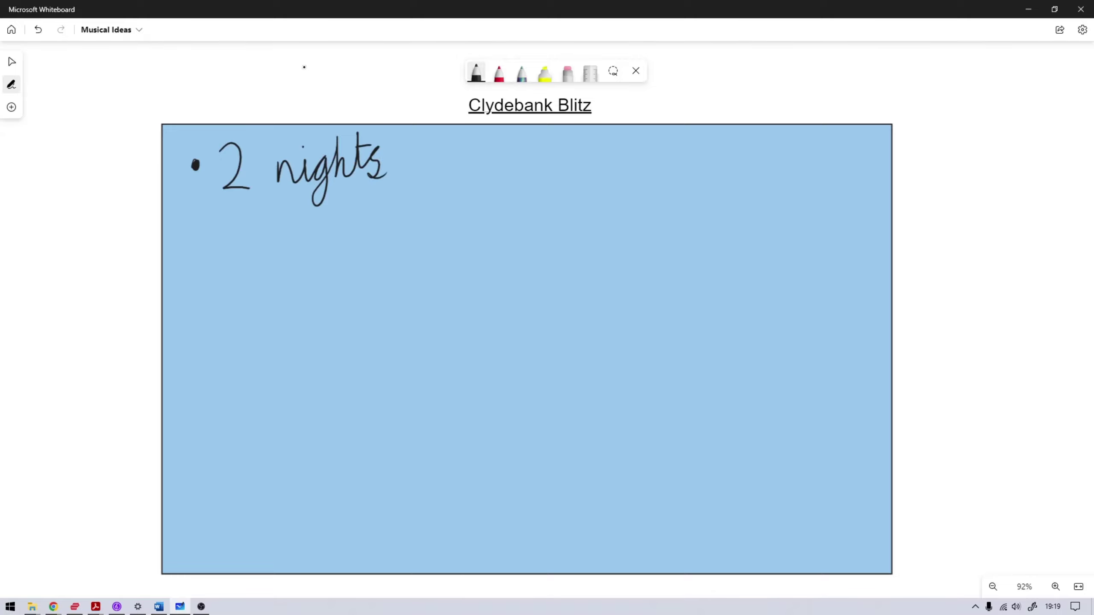
mouse_move(427, 161)
left_mouse_down()
mouse_move(459, 157)
mouse_move(490, 178)
left_mouse_up()
mouse_move(529, 139)
left_mouse_down()
mouse_move(515, 145)
mouse_move(523, 179)
left_mouse_up()
mouse_move(562, 134)
left_mouse_down()
mouse_move(551, 165)
mouse_move(583, 167)
left_mouse_up()
left_click_drag(567, 154, 564, 182)
left_click_drag(589, 130, 593, 181)
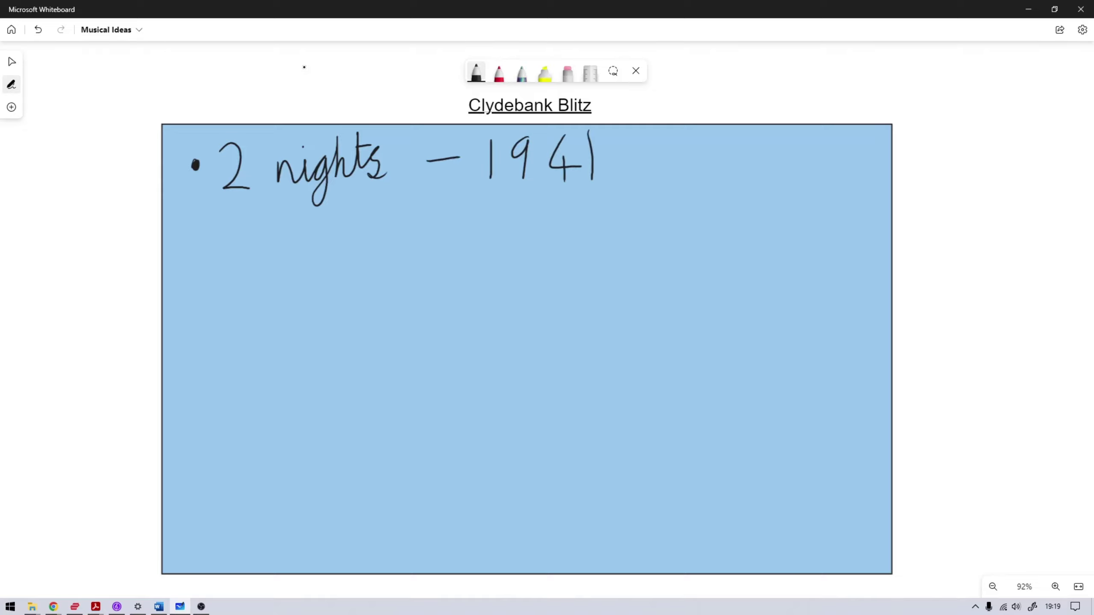
Step: Add a second bullet '1,260 people killed' and draw a third bullet dot below it
mouse_move(192, 250)
left_mouse_down()
mouse_move(193, 260)
mouse_move(251, 274)
left_mouse_up()
left_click_drag(257, 233, 282, 258)
mouse_move(329, 229)
left_mouse_down()
mouse_move(330, 246)
mouse_move(307, 248)
mouse_move(352, 224)
mouse_move(417, 278)
mouse_move(420, 252)
mouse_move(470, 237)
mouse_move(477, 267)
mouse_move(499, 236)
mouse_move(609, 242)
mouse_move(628, 209)
mouse_move(630, 244)
mouse_move(653, 235)
mouse_move(665, 192)
mouse_move(674, 233)
left_mouse_up()
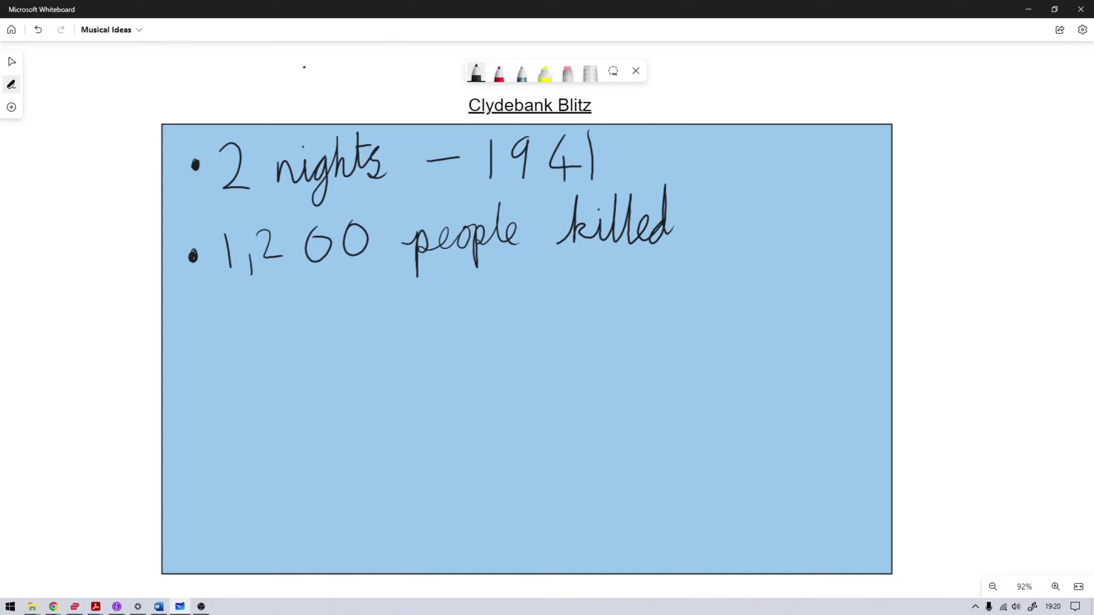
left_click_drag(194, 347, 197, 350)
Step: Handwrite 'Swing music, Scottish music' beside the third bullet dot in black ink
mouse_move(247, 330)
left_mouse_down()
mouse_move(257, 365)
mouse_move(237, 374)
mouse_move(268, 360)
mouse_move(279, 372)
mouse_move(312, 348)
mouse_move(323, 369)
mouse_move(327, 348)
mouse_move(340, 371)
mouse_move(352, 349)
mouse_move(346, 391)
left_mouse_up()
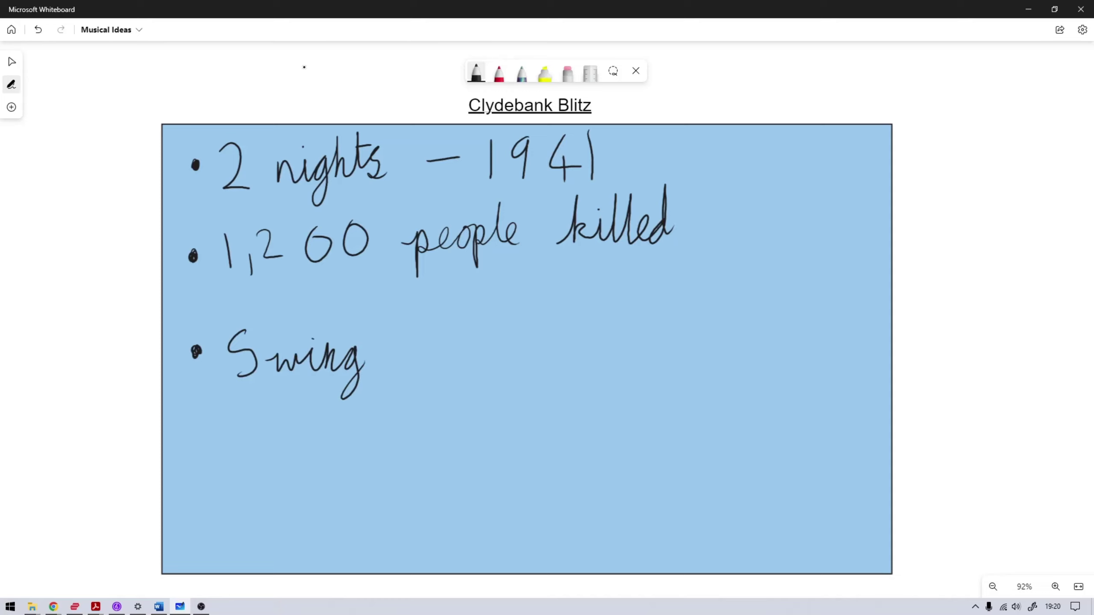
mouse_move(403, 369)
left_mouse_down()
mouse_move(435, 342)
mouse_move(450, 353)
mouse_move(487, 335)
mouse_move(482, 373)
mouse_move(513, 345)
mouse_move(547, 381)
left_mouse_up()
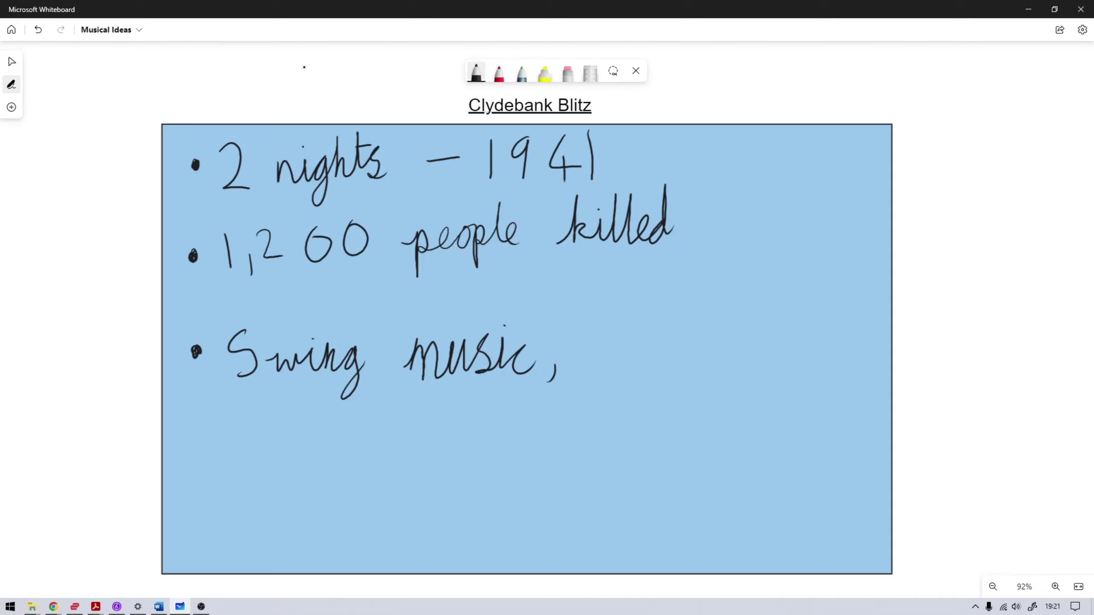
mouse_move(613, 334)
left_mouse_down()
mouse_move(619, 363)
mouse_move(596, 374)
mouse_move(641, 375)
mouse_move(660, 364)
left_mouse_up()
mouse_move(671, 334)
left_mouse_down()
mouse_move(668, 372)
mouse_move(689, 370)
mouse_move(687, 351)
left_mouse_up()
left_click_drag(694, 349, 696, 367)
mouse_move(701, 349)
left_mouse_down()
mouse_move(710, 341)
mouse_move(702, 369)
left_mouse_up()
mouse_move(718, 324)
left_mouse_down()
mouse_move(732, 366)
mouse_move(761, 341)
mouse_move(778, 355)
mouse_move(788, 341)
mouse_move(820, 357)
left_mouse_up()
mouse_move(830, 335)
left_mouse_down()
mouse_move(828, 357)
mouse_move(857, 351)
left_mouse_up()
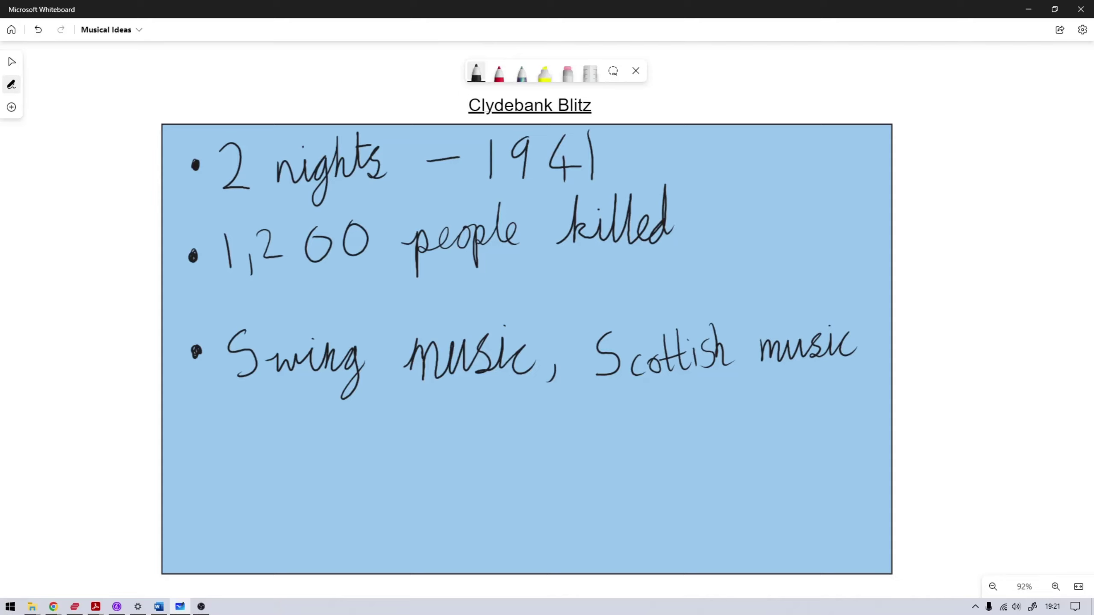
Step: Pan to the green Faithfully box and handwrite the bullet 'Love story'
scroll(958, 276, "down", 4)
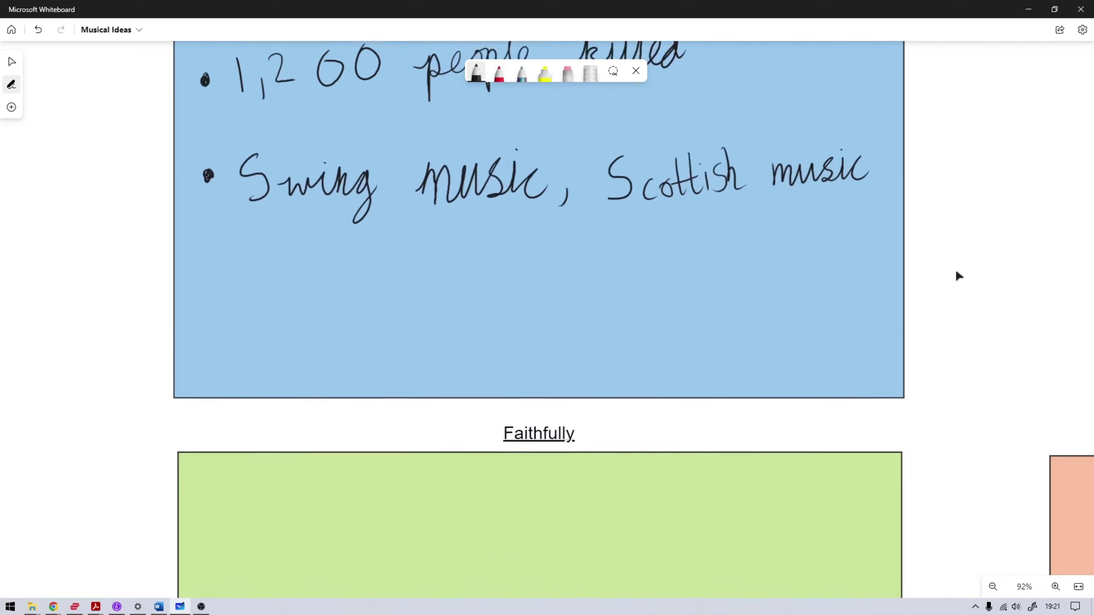
left_click_drag(958, 275, 1028, 5)
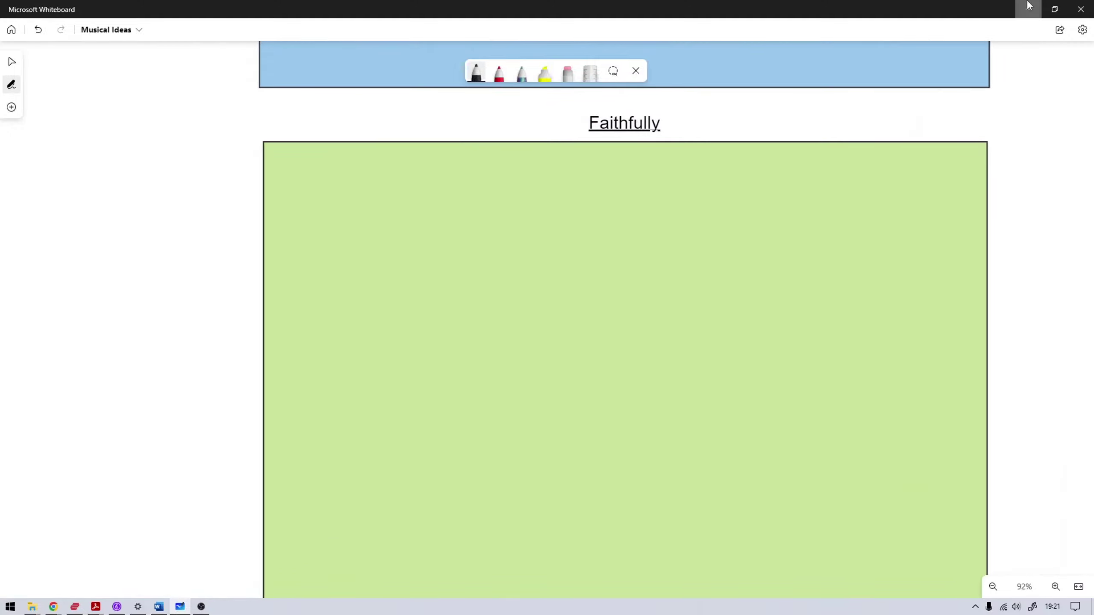
left_click_drag(1046, 320, 999, 294)
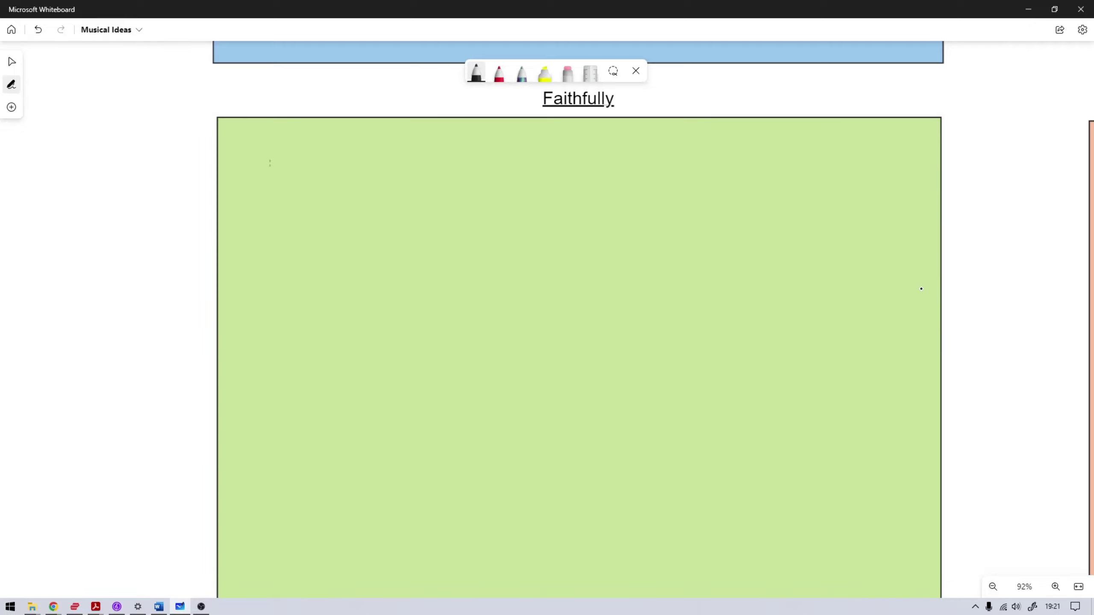
mouse_move(257, 158)
left_mouse_down()
mouse_move(257, 170)
mouse_move(298, 177)
mouse_move(311, 161)
mouse_move(327, 174)
mouse_move(335, 159)
left_mouse_up()
mouse_move(341, 160)
left_mouse_down()
mouse_move(353, 155)
mouse_move(352, 177)
left_mouse_up()
mouse_move(433, 149)
left_mouse_down()
mouse_move(433, 172)
mouse_move(413, 181)
left_mouse_up()
mouse_move(430, 130)
left_mouse_down()
mouse_move(431, 174)
mouse_move(453, 178)
left_mouse_up()
mouse_move(432, 158)
left_mouse_down()
mouse_move(461, 155)
mouse_move(465, 177)
mouse_move(469, 162)
mouse_move(492, 170)
mouse_move(508, 152)
left_mouse_up()
mouse_move(510, 150)
left_mouse_down()
mouse_move(491, 203)
mouse_move(513, 172)
left_mouse_up()
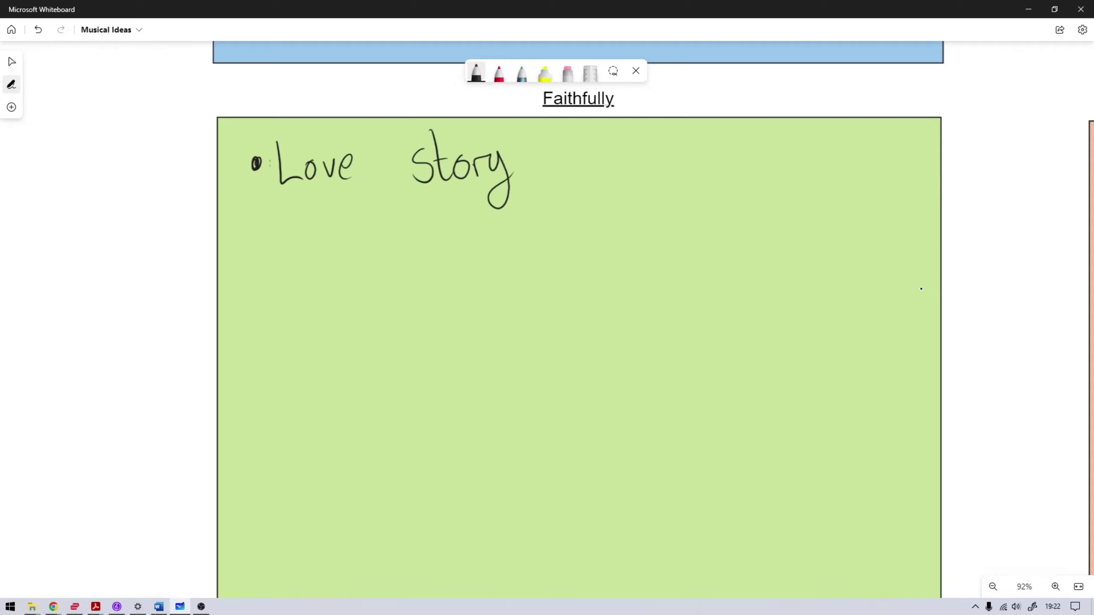
Step: Add the sub-note '- man closet and openly gay man' beneath 'Love story'
left_click_drag(288, 232, 304, 232)
mouse_move(328, 240)
left_mouse_down()
mouse_move(363, 222)
mouse_move(401, 236)
left_mouse_up()
mouse_move(488, 220)
left_mouse_down()
mouse_move(516, 222)
mouse_move(543, 219)
mouse_move(545, 200)
mouse_move(564, 235)
left_mouse_up()
left_click_drag(547, 219, 562, 211)
mouse_move(633, 219)
left_mouse_down()
mouse_move(675, 201)
mouse_move(678, 224)
mouse_move(729, 207)
mouse_move(731, 225)
mouse_move(736, 207)
mouse_move(742, 237)
mouse_move(762, 206)
mouse_move(777, 219)
mouse_move(787, 179)
mouse_move(803, 206)
mouse_move(791, 232)
left_mouse_up()
mouse_move(849, 199)
left_mouse_down()
mouse_move(836, 236)
mouse_move(875, 194)
mouse_move(869, 208)
mouse_move(900, 207)
left_mouse_up()
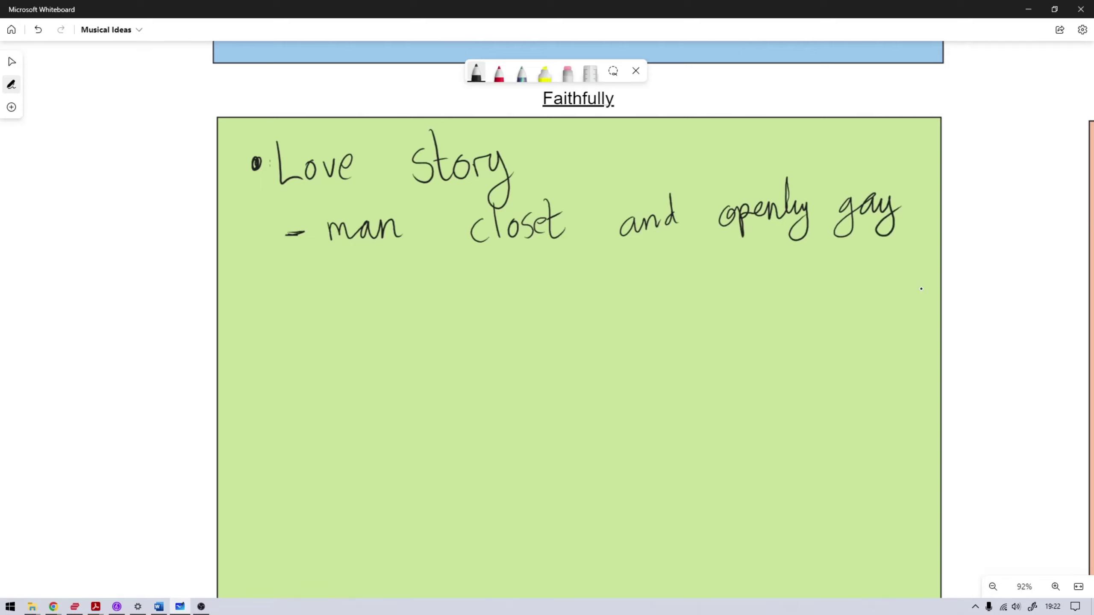
left_click_drag(335, 271, 369, 284)
mouse_move(383, 267)
left_mouse_down()
mouse_move(375, 279)
mouse_move(421, 279)
left_mouse_up()
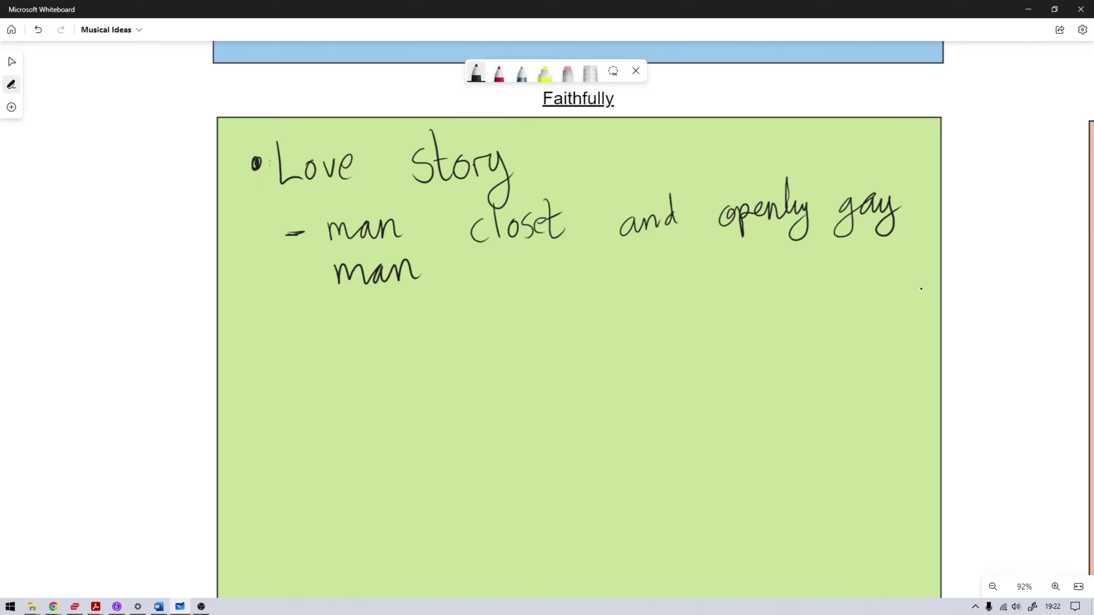
Step: Handwrite a second bullet 'Indie / Singer Song' below the love story lines
mouse_move(259, 355)
left_mouse_down()
mouse_move(288, 338)
mouse_move(312, 337)
left_mouse_up()
left_click_drag(301, 340, 311, 372)
mouse_move(316, 373)
left_mouse_down()
mouse_move(317, 360)
mouse_move(324, 372)
left_mouse_up()
left_click_drag(335, 360, 334, 373)
left_click_drag(335, 336, 339, 370)
mouse_move(350, 358)
left_mouse_down()
mouse_move(347, 369)
mouse_move(364, 366)
left_mouse_up()
left_click_drag(394, 322, 382, 383)
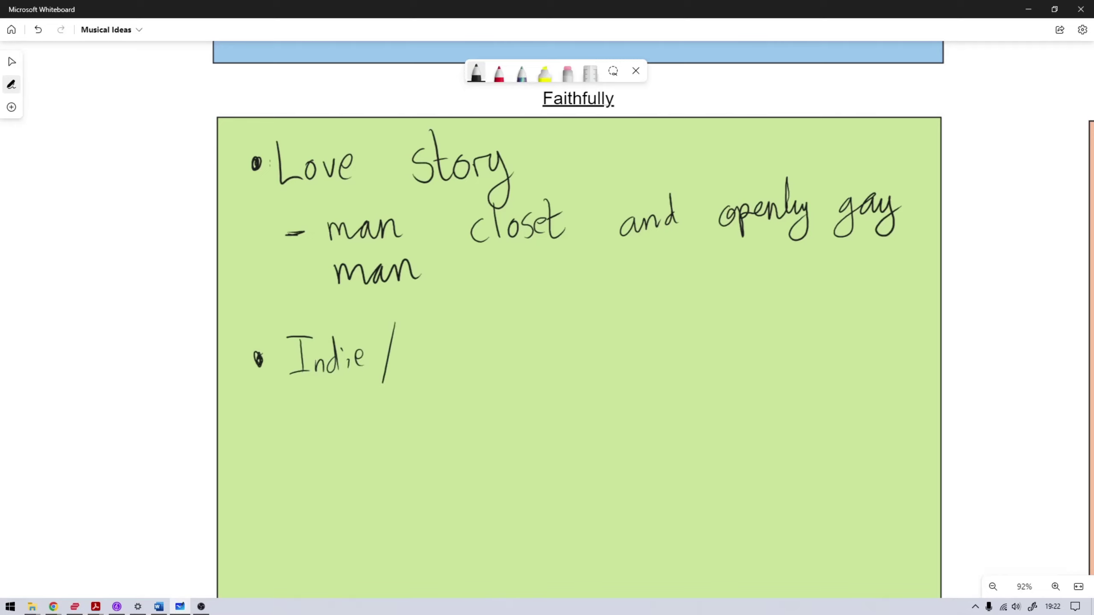
mouse_move(421, 341)
left_mouse_down()
mouse_move(410, 367)
mouse_move(462, 350)
mouse_move(459, 387)
left_mouse_up()
mouse_move(479, 350)
left_mouse_down()
mouse_move(482, 367)
mouse_move(492, 340)
mouse_move(532, 362)
mouse_move(567, 345)
mouse_move(577, 356)
mouse_move(588, 339)
mouse_move(578, 381)
left_mouse_up()
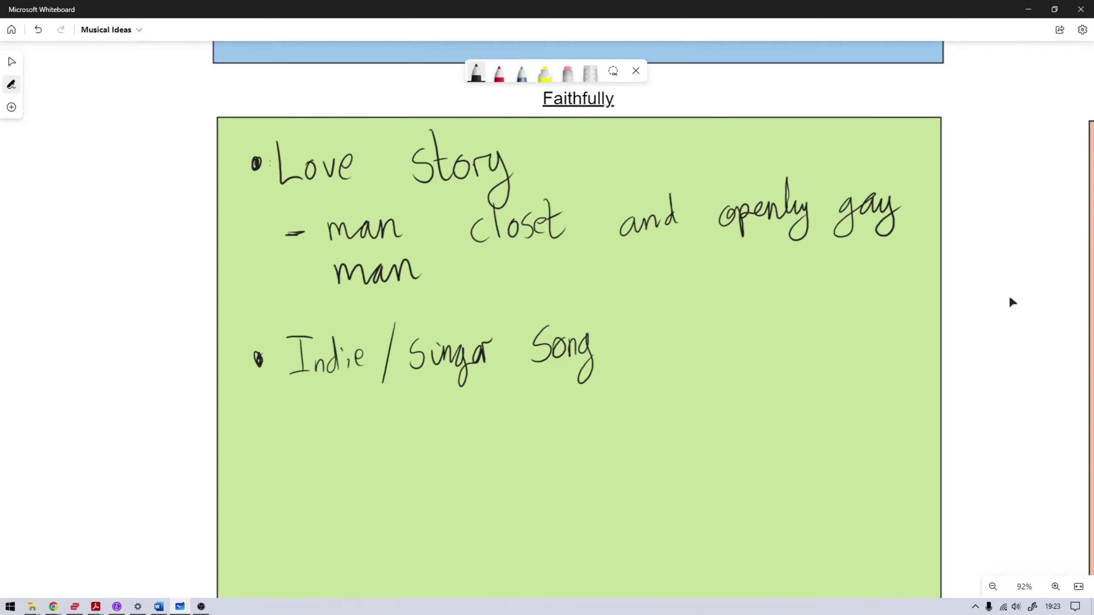
Step: Pan to the orange Massacre of Glencoe box and draw a bullet dot at its top-left
scroll(1016, 286, "right", 10)
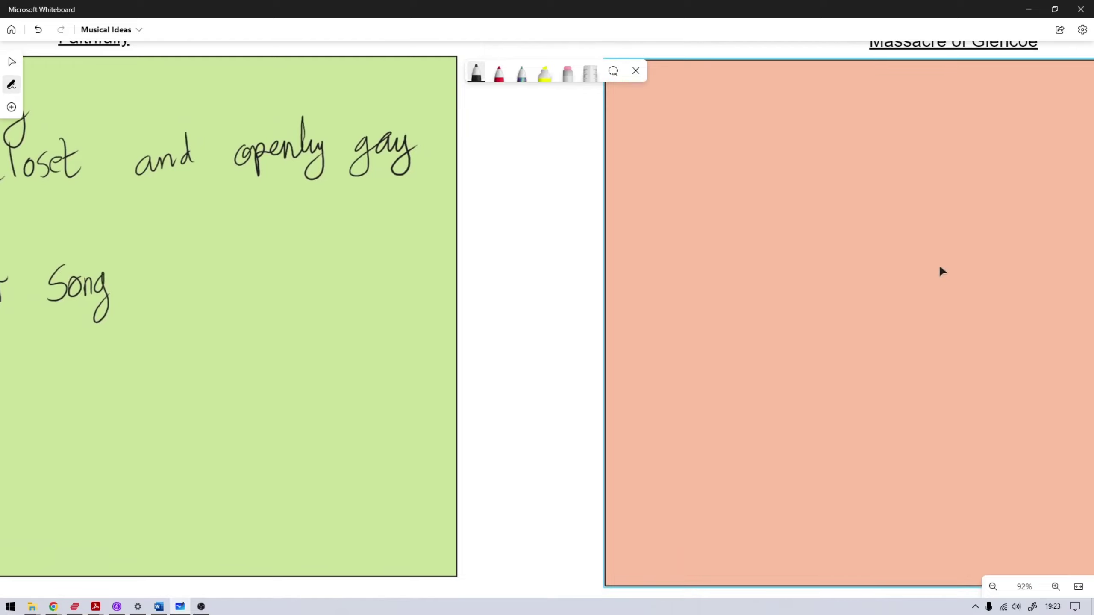
left_click_drag(544, 163, 161, 224)
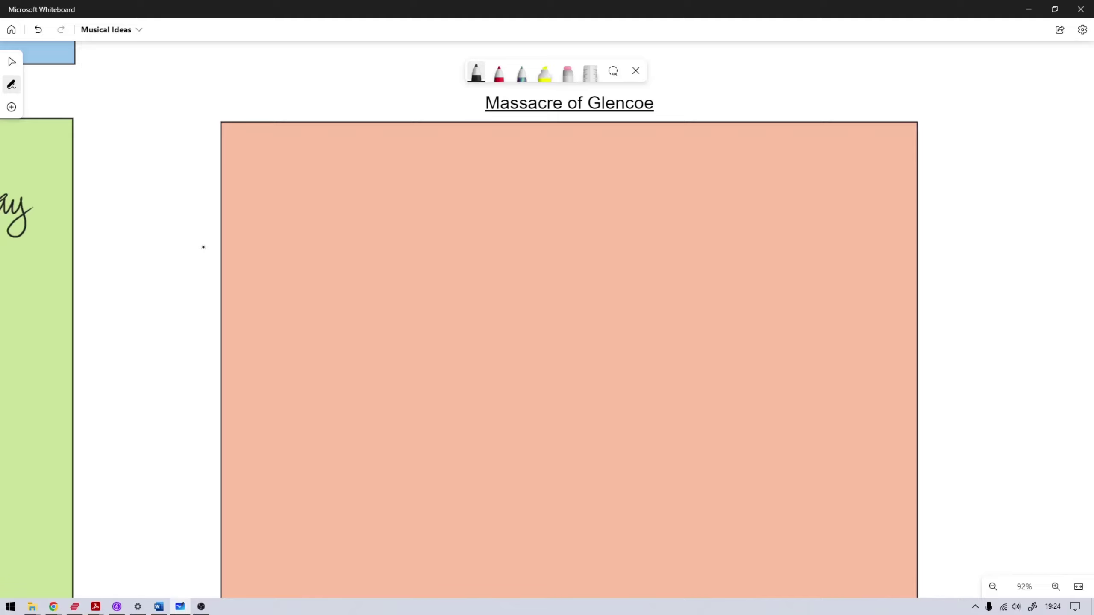
left_click_drag(242, 163, 243, 169)
Step: Handwrite '30 members' and begin the clan name beside the first bullet
left_click_drag(270, 150, 269, 186)
left_click_drag(304, 154, 303, 154)
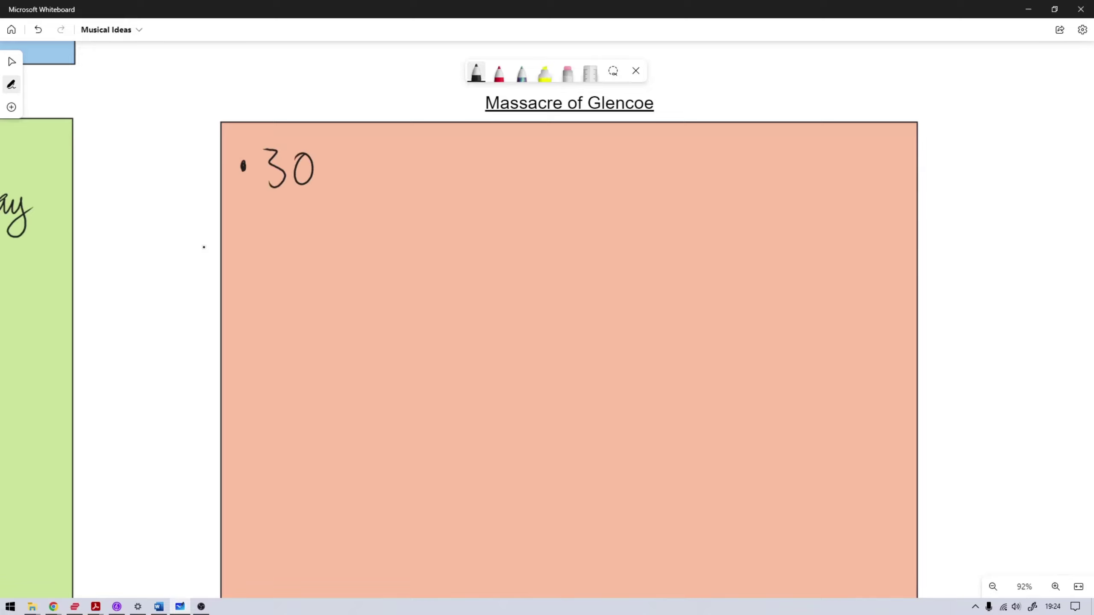
mouse_move(350, 179)
left_mouse_down()
mouse_move(405, 175)
mouse_move(446, 160)
mouse_move(452, 176)
mouse_move(517, 178)
mouse_move(536, 145)
mouse_move(558, 170)
left_mouse_up()
mouse_move(560, 178)
left_mouse_down()
mouse_move(573, 162)
mouse_move(580, 176)
mouse_move(606, 178)
left_mouse_up()
left_click_drag(606, 141, 607, 177)
left_click_drag(616, 168, 648, 175)
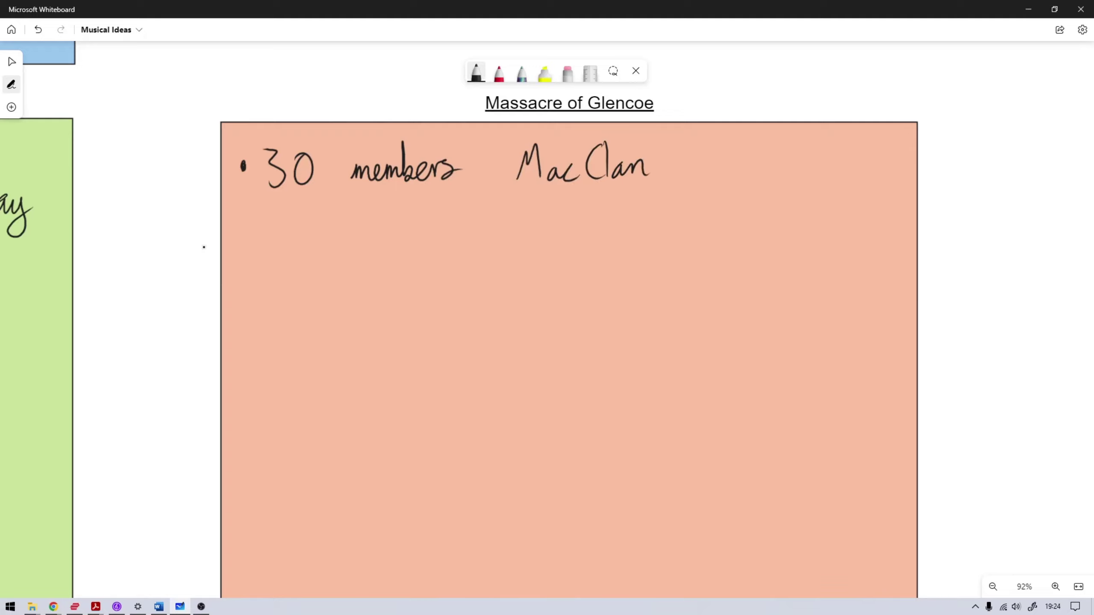
Step: Erase the misspelled ending, rewrite 'MacDonald clan', and begin a 'Failed' bullet below
left_click(567, 72)
mouse_move(642, 183)
left_mouse_down()
mouse_move(622, 172)
mouse_move(624, 155)
mouse_move(595, 152)
mouse_move(602, 135)
left_mouse_up()
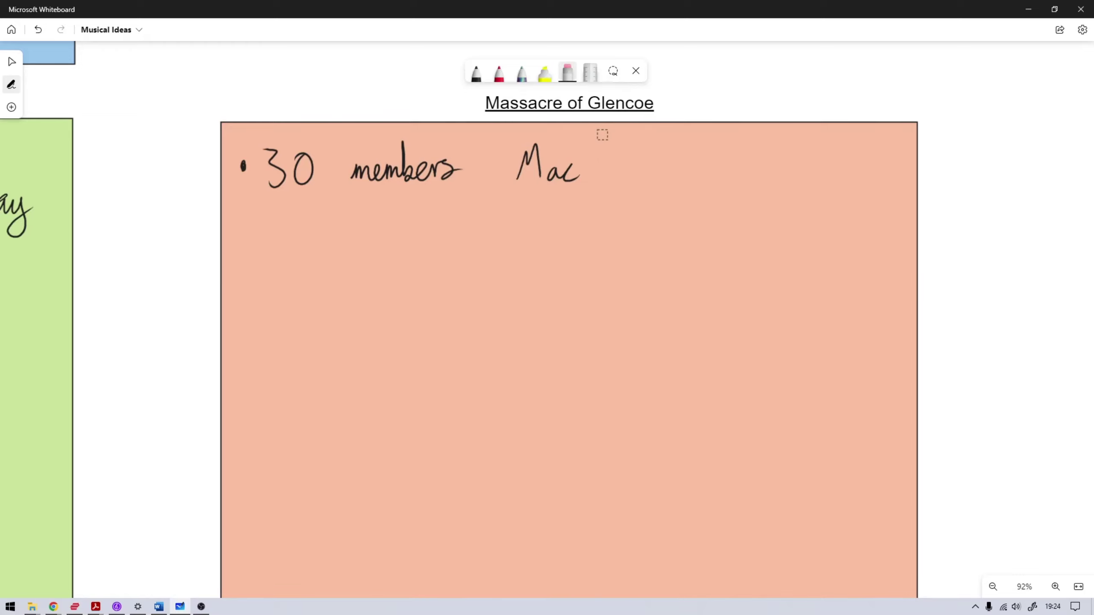
left_click(476, 72)
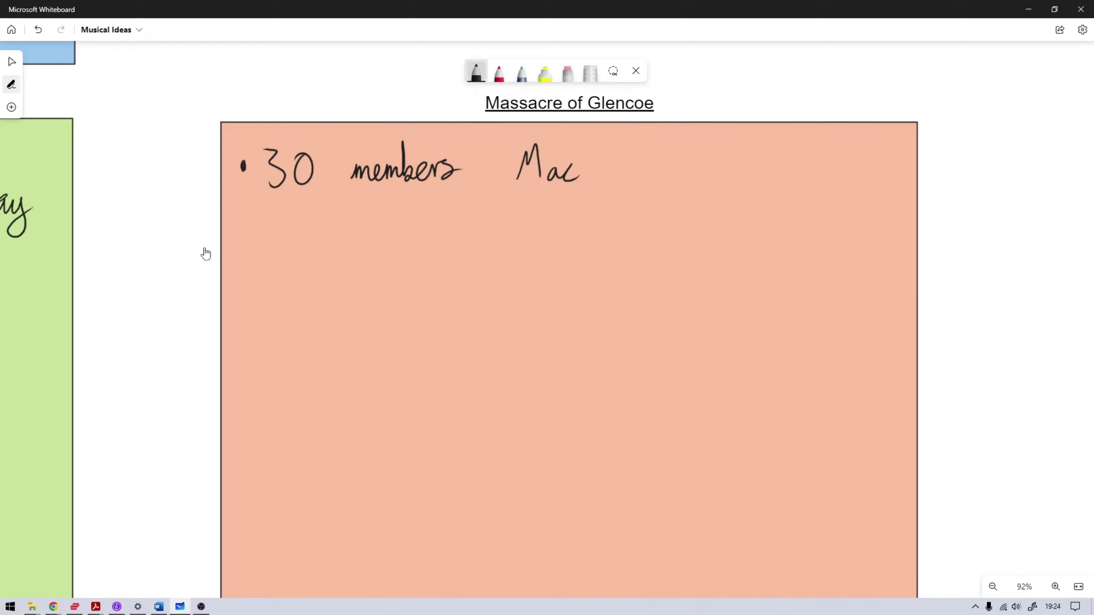
left_click_drag(585, 143, 583, 182)
mouse_move(577, 147)
left_mouse_down()
mouse_move(586, 179)
mouse_move(598, 142)
mouse_move(580, 181)
mouse_move(647, 164)
mouse_move(653, 180)
mouse_move(660, 152)
mouse_move(672, 154)
mouse_move(665, 186)
left_mouse_up()
mouse_move(677, 148)
left_mouse_down()
mouse_move(680, 186)
mouse_move(730, 166)
mouse_move(720, 182)
mouse_move(744, 147)
mouse_move(746, 182)
left_mouse_up()
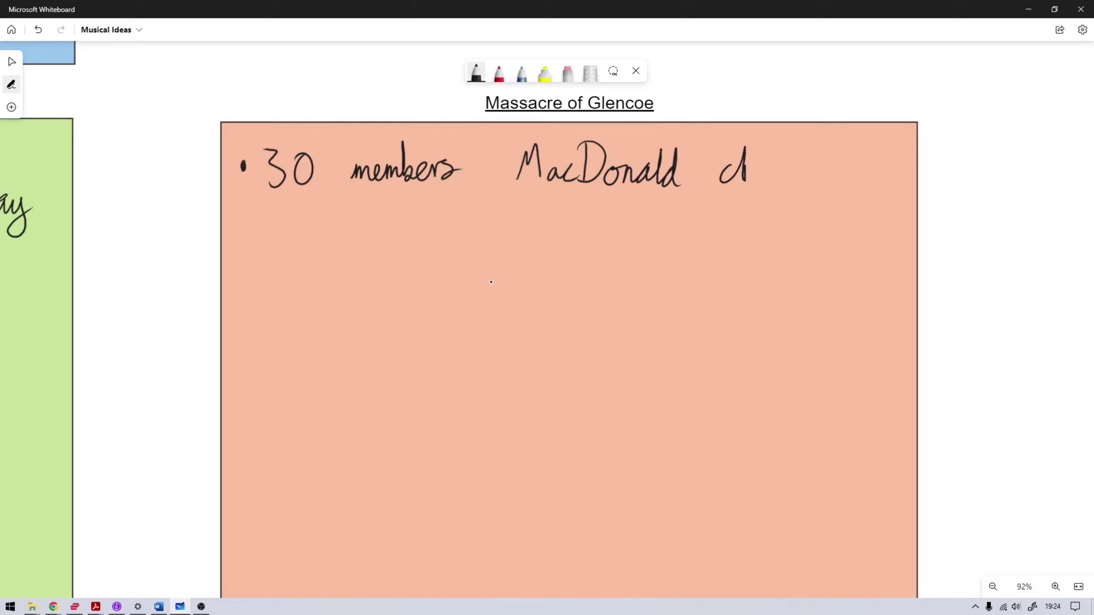
mouse_move(748, 182)
left_mouse_down()
mouse_move(763, 165)
mouse_move(804, 174)
left_mouse_up()
left_click_drag(249, 251, 252, 258)
mouse_move(272, 229)
left_mouse_down()
mouse_move(289, 261)
mouse_move(307, 248)
mouse_move(308, 263)
mouse_move(311, 225)
mouse_move(322, 268)
mouse_move(357, 250)
mouse_move(354, 223)
mouse_move(356, 268)
left_mouse_up()
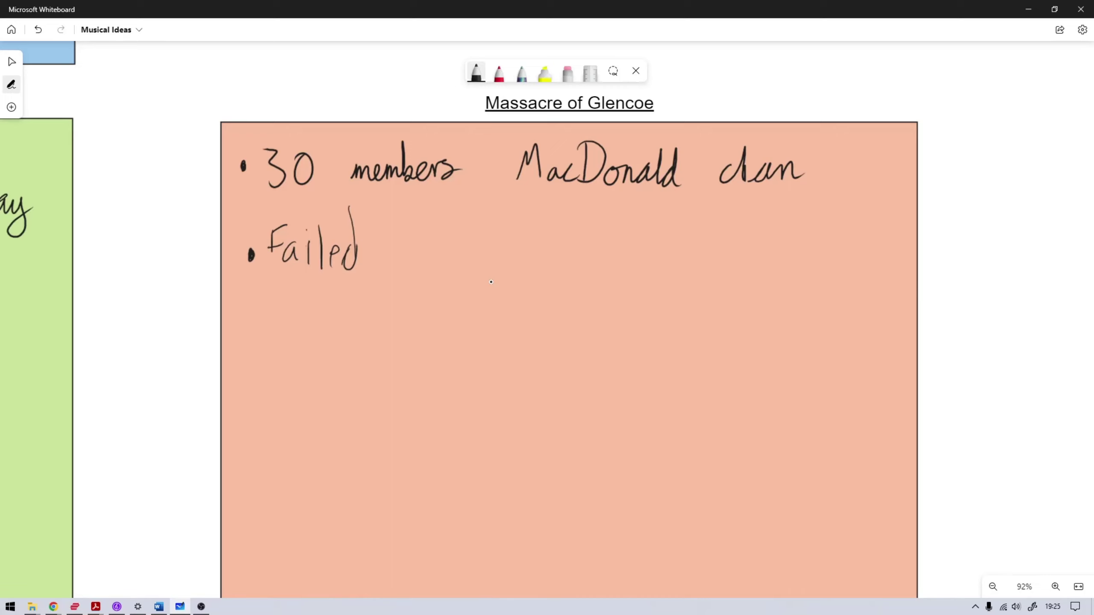
Step: Draw a third bullet under 'Failed' and handwrite 'music Scottish' beside it
mouse_move(250, 316)
left_mouse_down()
mouse_move(312, 332)
mouse_move(313, 318)
mouse_move(340, 331)
mouse_move(366, 297)
mouse_move(387, 325)
left_mouse_up()
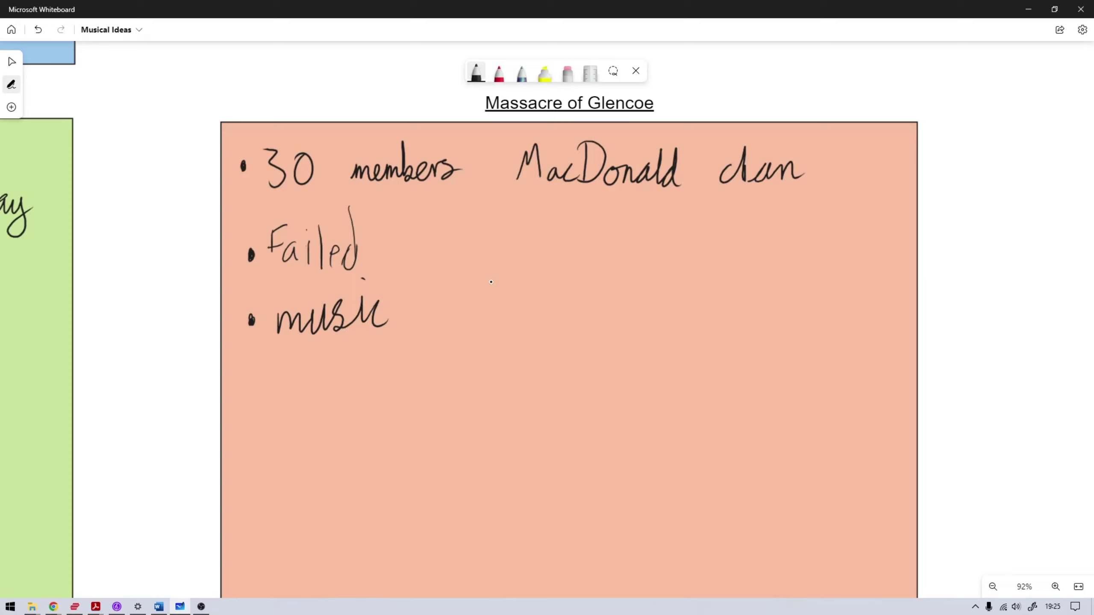
left_click_drag(451, 296, 438, 332)
left_click_drag(476, 315, 477, 333)
left_click_drag(494, 321, 491, 331)
mouse_move(495, 292)
left_mouse_down()
mouse_move(498, 331)
mouse_move(511, 332)
mouse_move(516, 307)
left_mouse_up()
left_click_drag(524, 314, 529, 331)
left_click_drag(536, 288, 536, 332)
left_click_drag(538, 318, 560, 332)
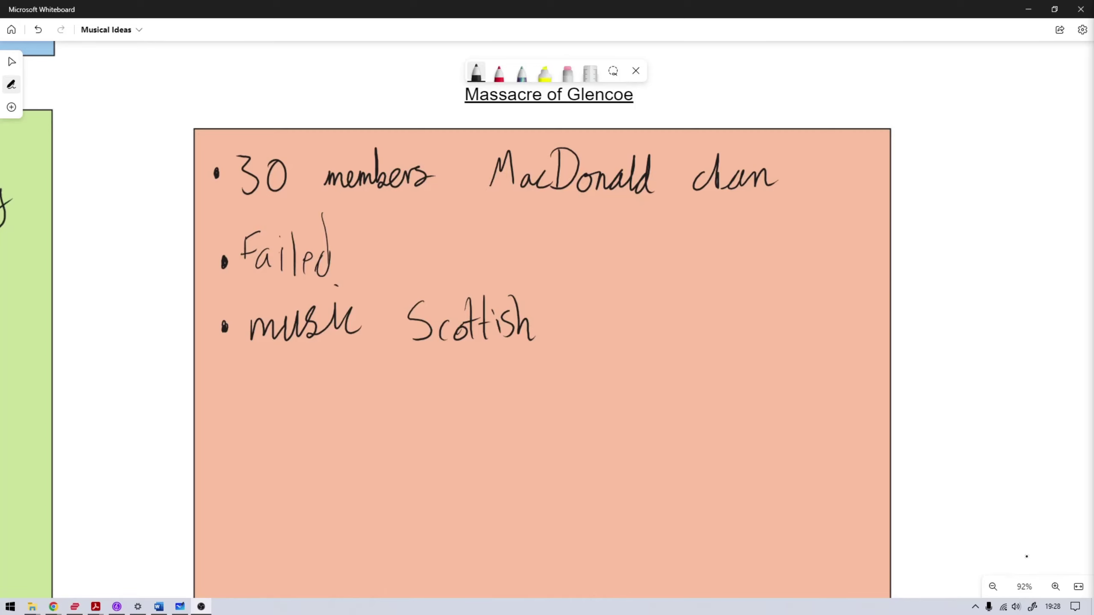
Step: Dismiss the pen toolbar, switch to the Select tool, and pan to the 'Should I write a musical?' title
left_click_drag(915, 536, 981, 459)
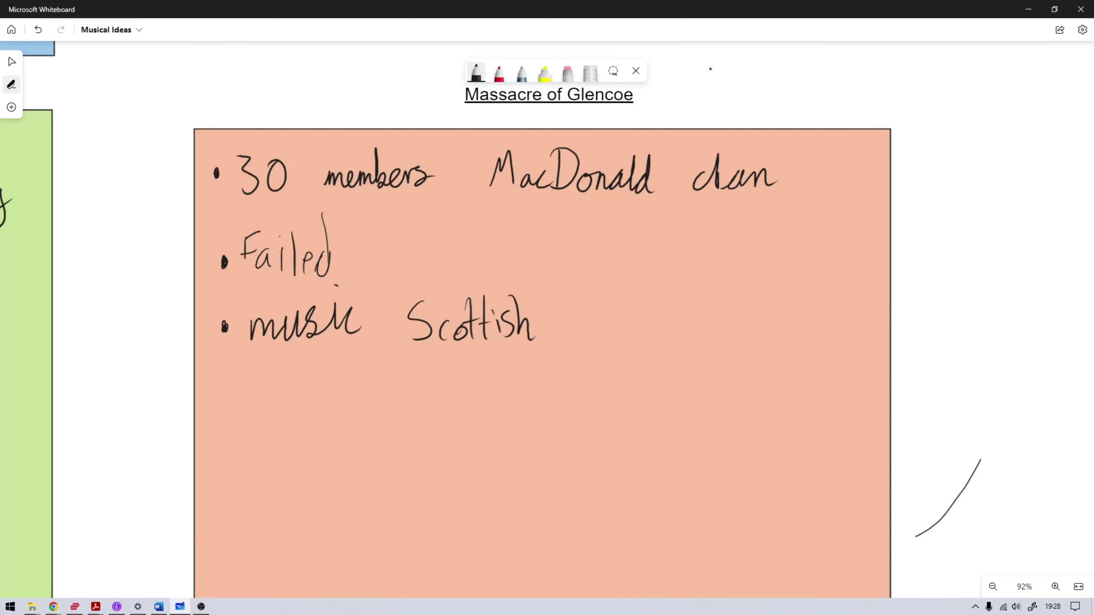
left_click(635, 70)
left_click_drag(964, 547, 987, 506)
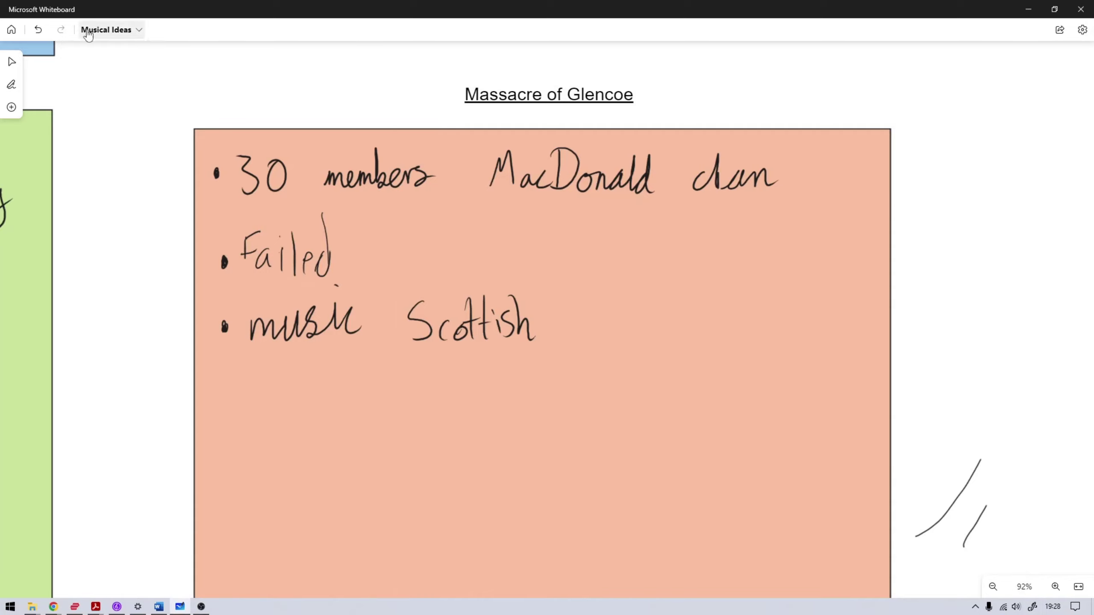
left_click(11, 61)
left_click_drag(111, 397, 175, 236)
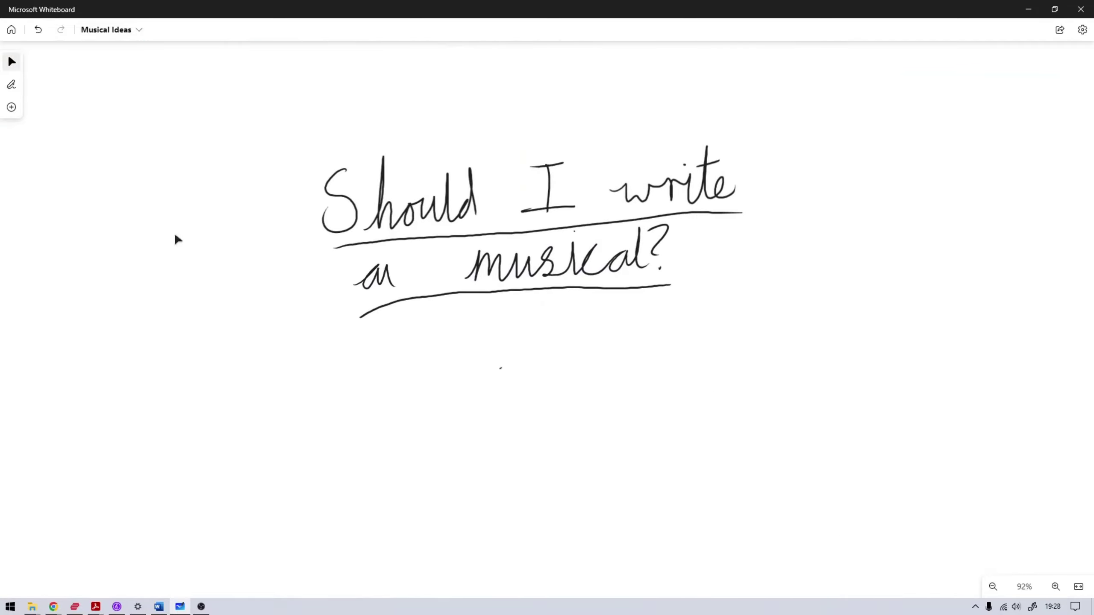